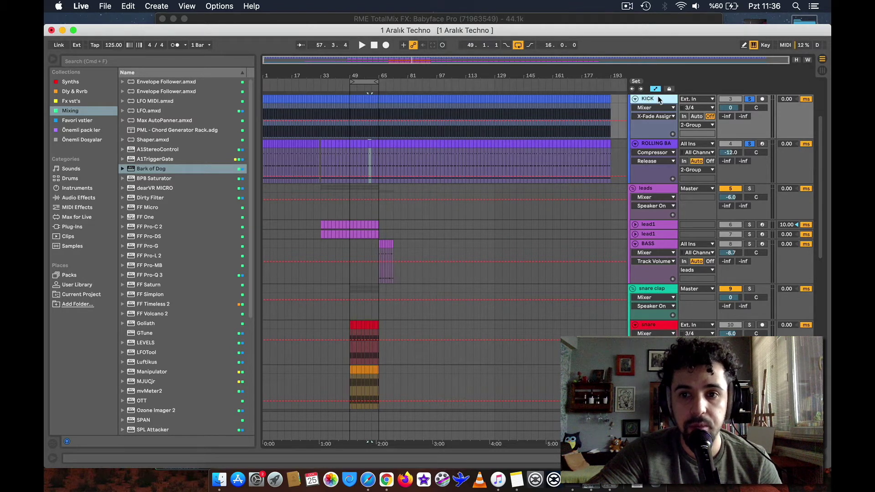
# - Add the Bark of Dog plug-in to the KICK track's device chain, then put its window and the device view away
pyautogui.doubleClick(657, 97)
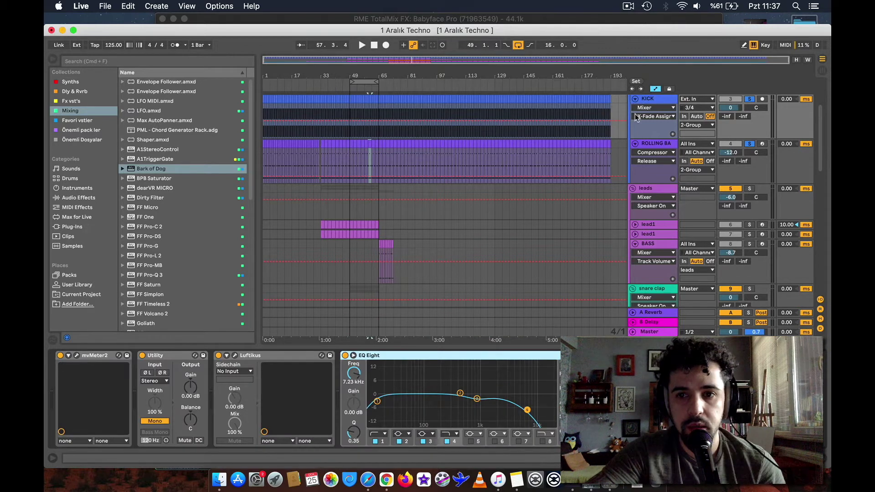
pyautogui.click(649, 101)
pyautogui.doubleClick(157, 170)
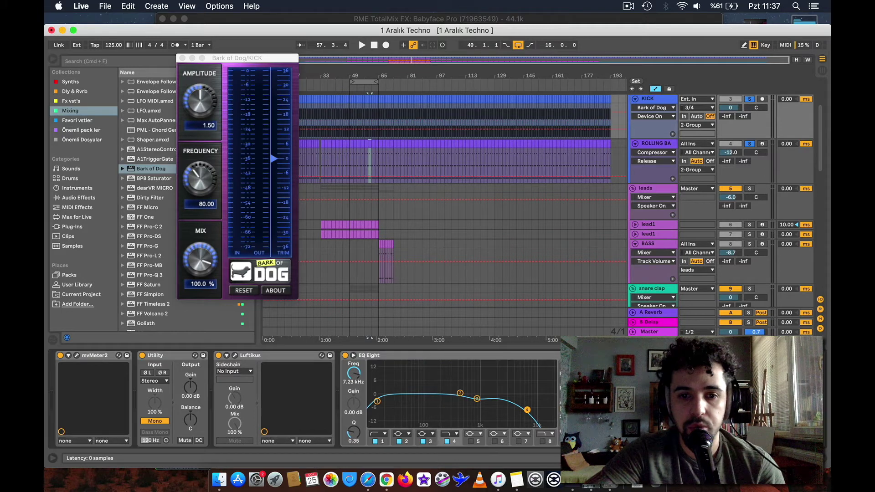
pyautogui.click(183, 58)
pyautogui.press('super+alt+l')
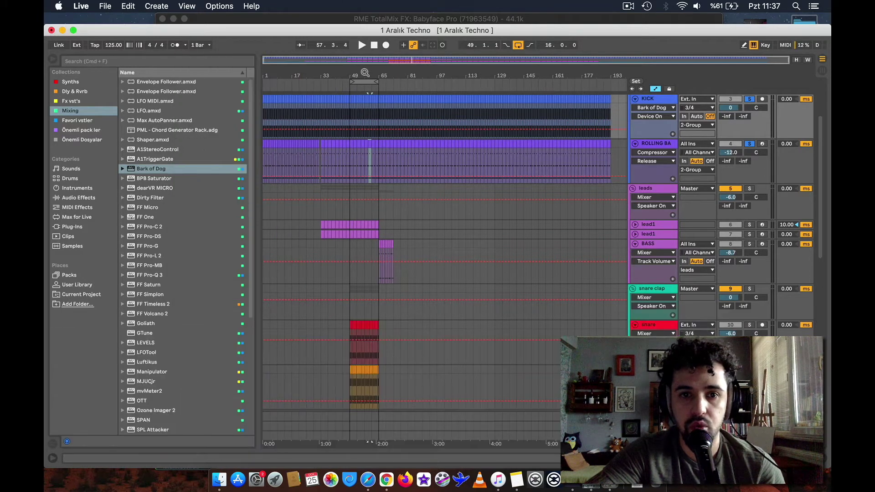
# - Select the looped range from bar 49 to 65 and play it with the KICK and ROLLING BASS tracks unsoloed
pyautogui.click(364, 82)
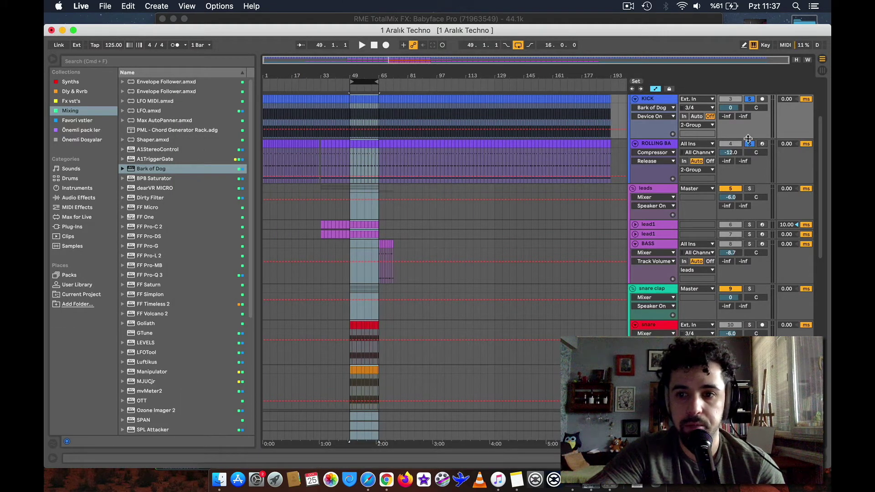
pyautogui.click(748, 99)
pyautogui.press('space')
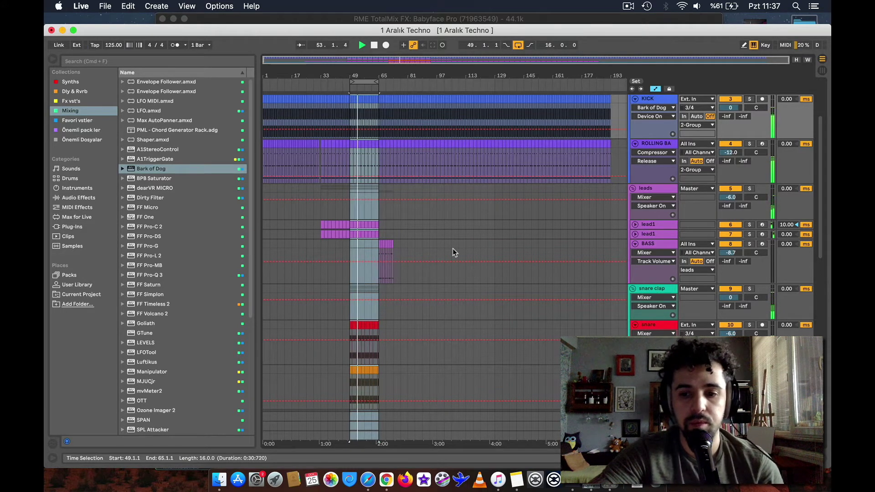
pyautogui.scroll(-10, 453, 248)
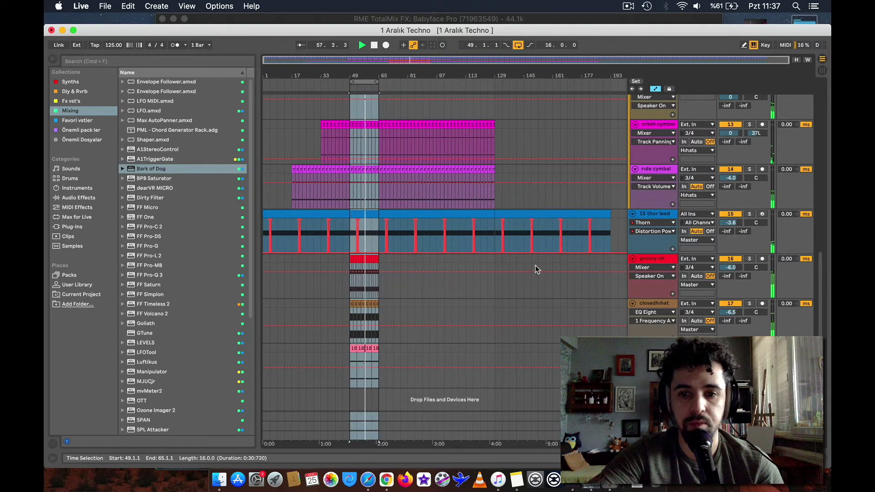
pyautogui.scroll(12, 535, 267)
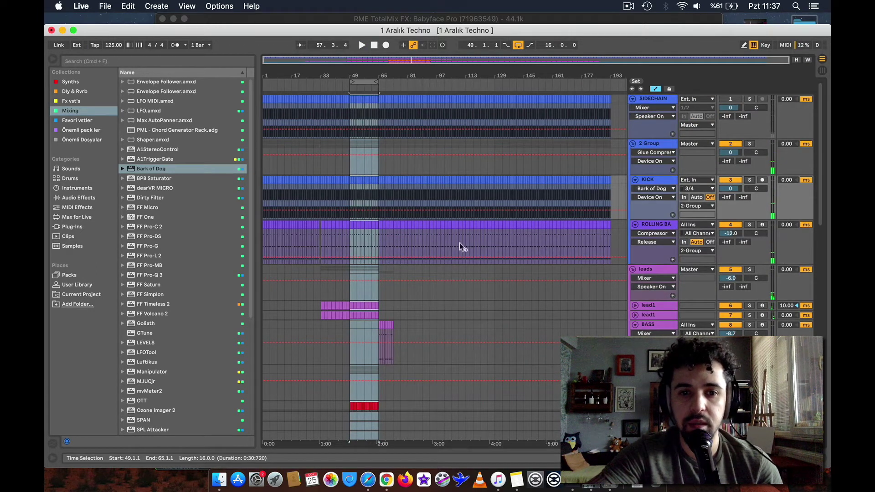
# - Show the KICK track's devices and play the loop with only KICK and ROLLING BASS soloed
pyautogui.doubleClick(650, 180)
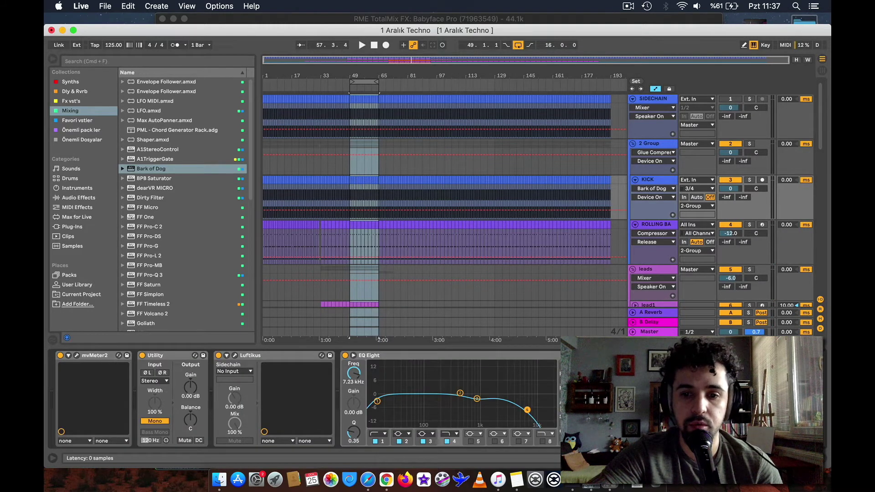
pyautogui.click(750, 181)
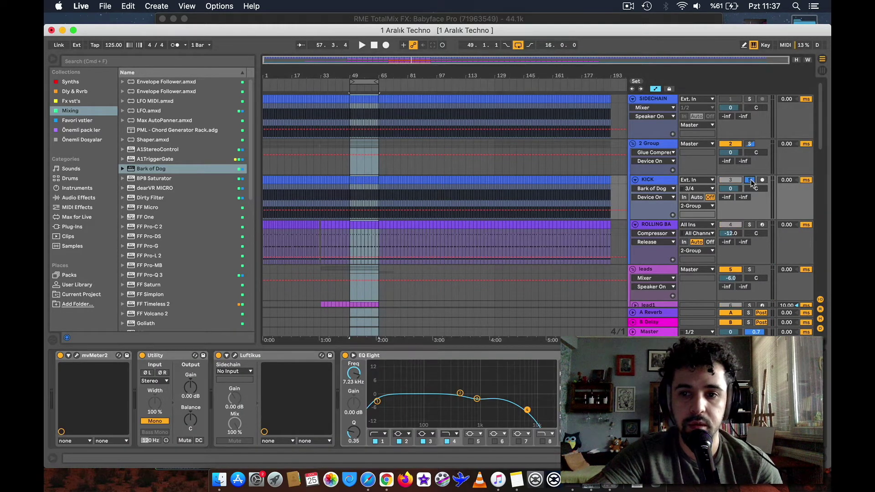
pyautogui.click(750, 225)
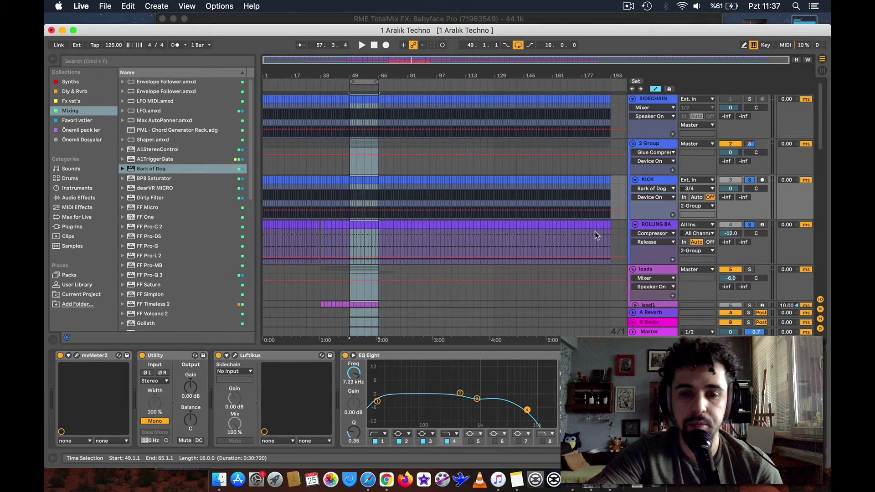
pyautogui.press('space')
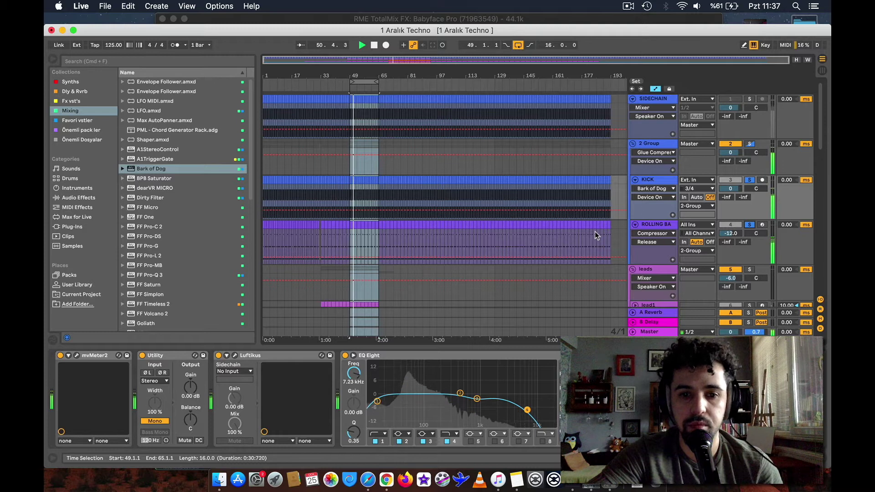
# - Examine the Serum synth patch on the ROLLING BASS track, then close its window
pyautogui.click(666, 225)
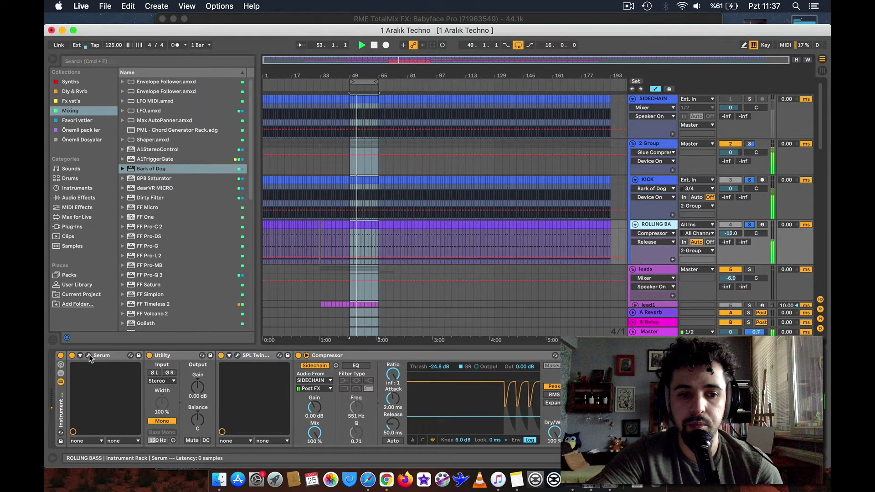
pyautogui.click(89, 355)
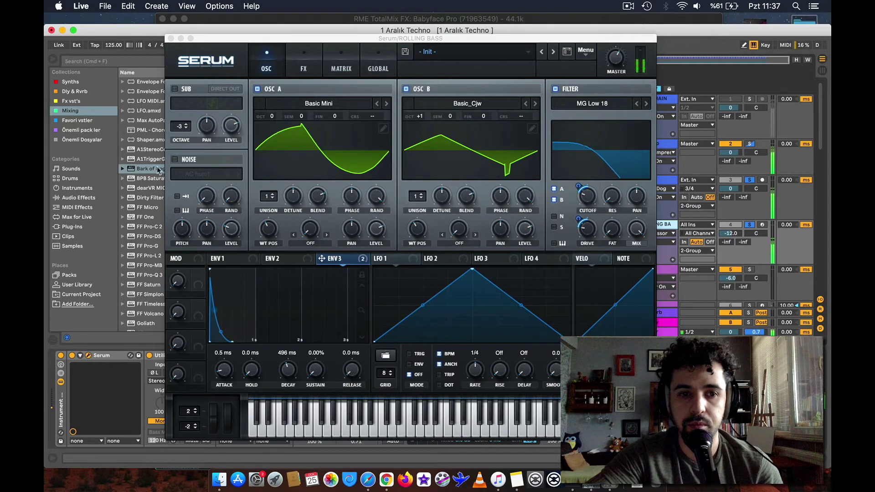
pyautogui.click(170, 38)
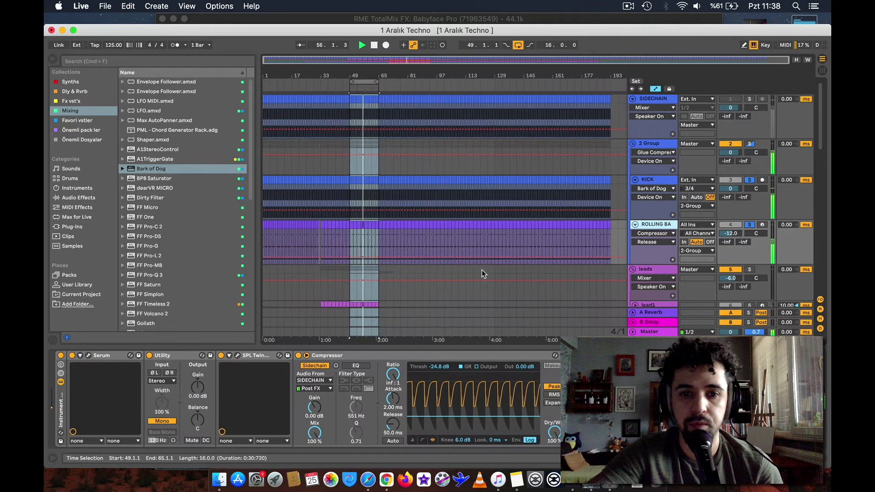
# - Unsolo ROLLING BASS, listen to KICK alone and open its Bark of Dog plug-in window
pyautogui.click(750, 225)
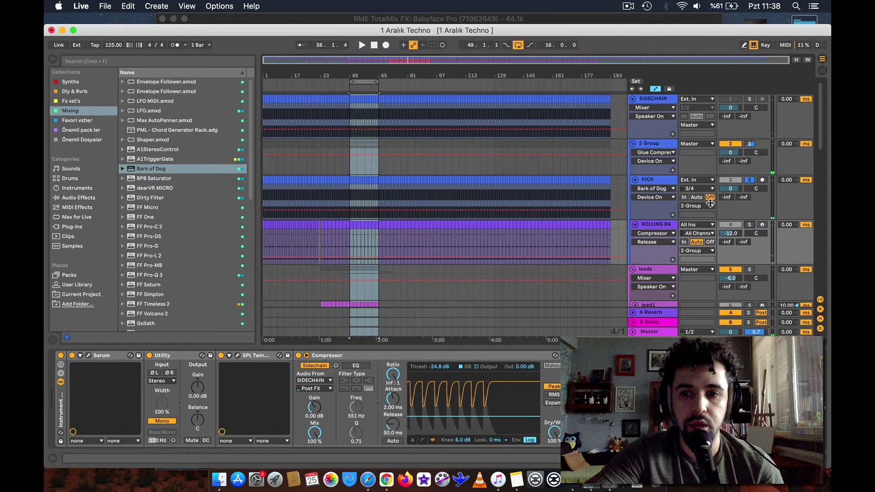
pyautogui.click(659, 181)
pyautogui.press('space')
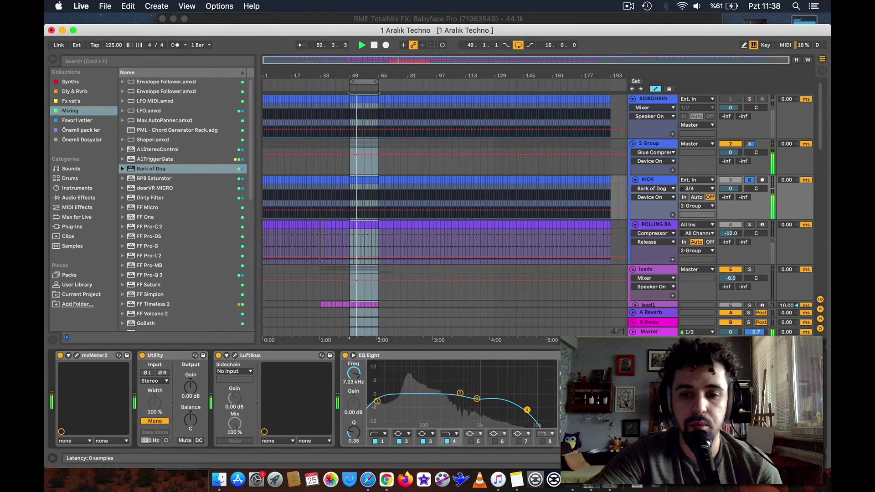
pyautogui.click(614, 356)
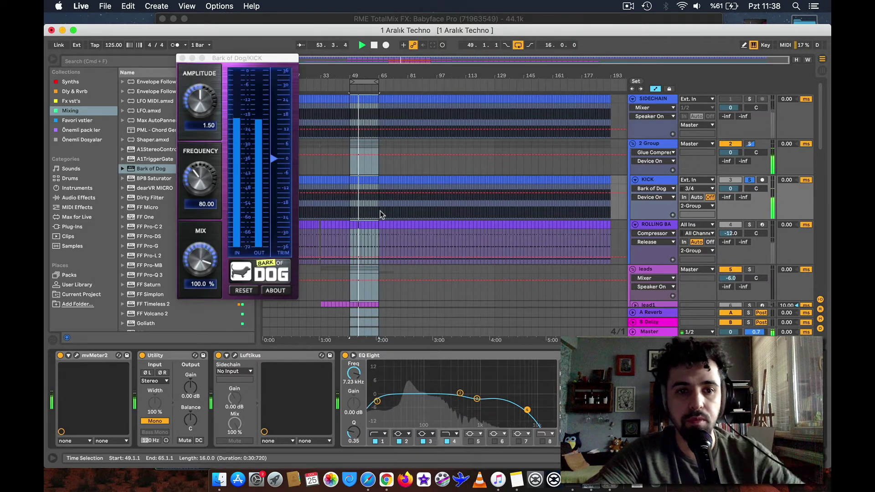
pyautogui.press('space')
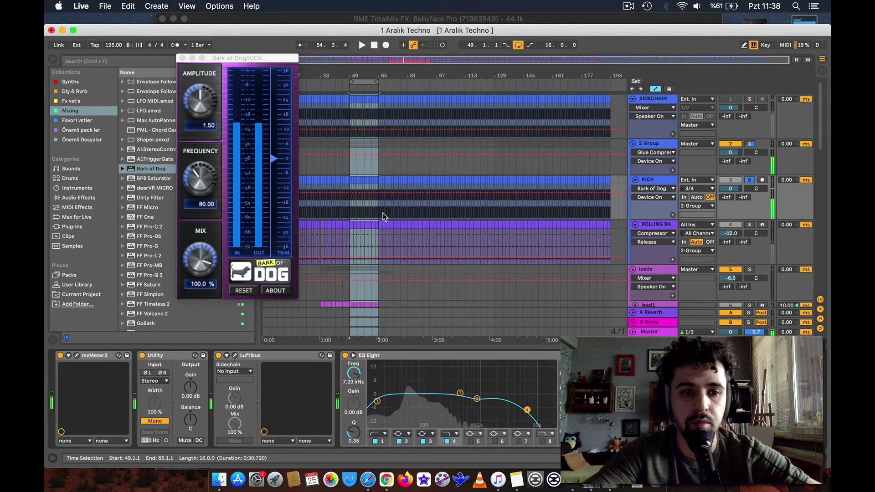
# - Try Bark of Dog on KICK with the frequency at 72.97 and the amplitude at 1.13
pyautogui.moveTo(200, 182); pyautogui.dragTo(201, 183)
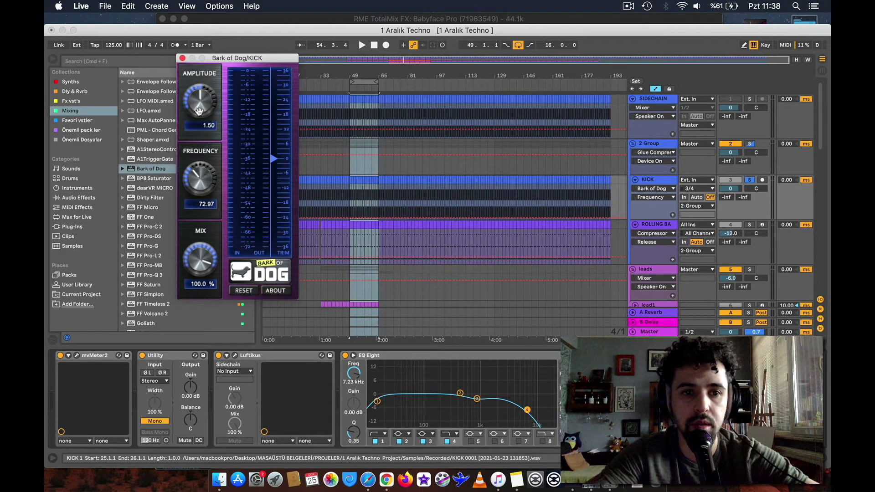
pyautogui.moveTo(198, 111); pyautogui.dragTo(197, 114)
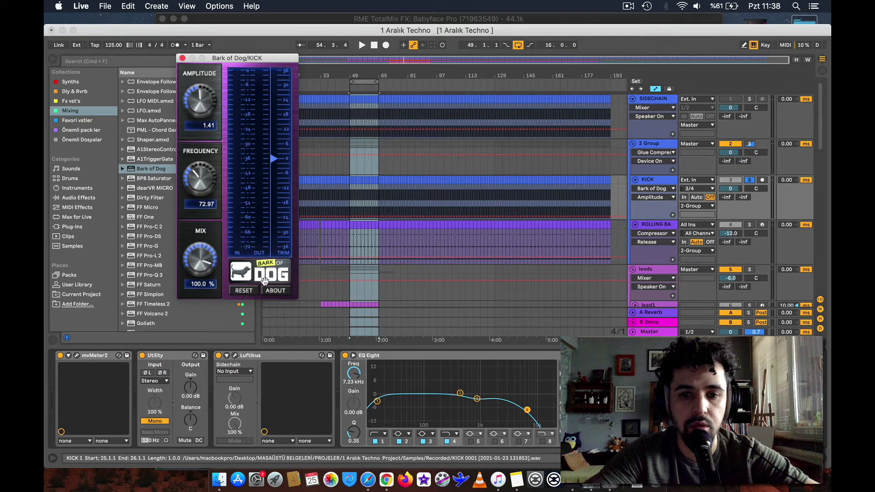
pyautogui.moveTo(195, 137); pyautogui.dragTo(197, 146)
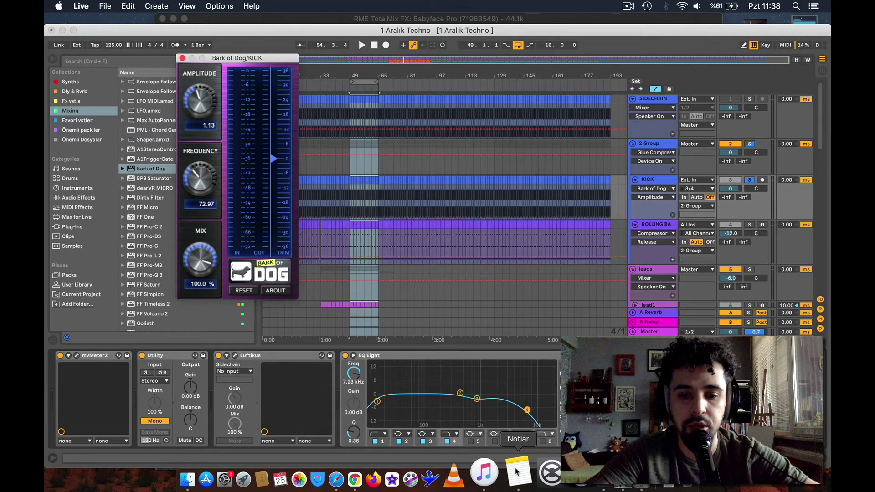
# - Switch to Notes (Notlar) to check the A row of the note frequency table, then return to Live
pyautogui.click(516, 471)
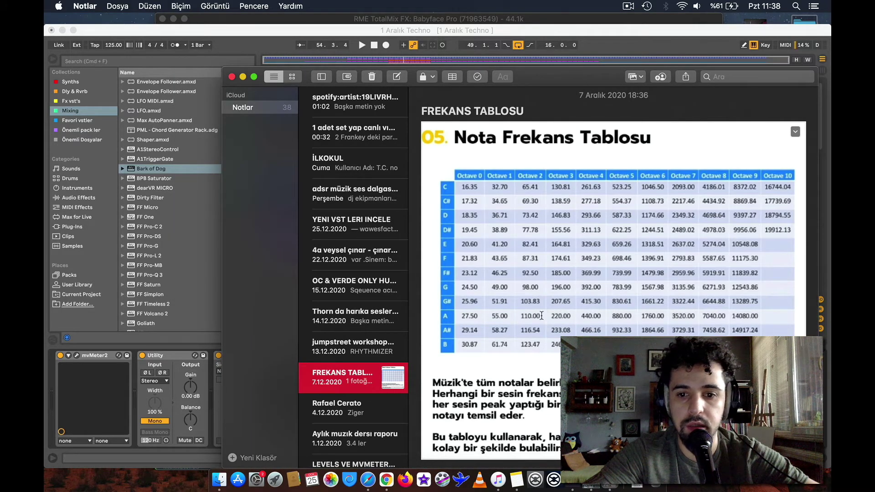
pyautogui.click(515, 321)
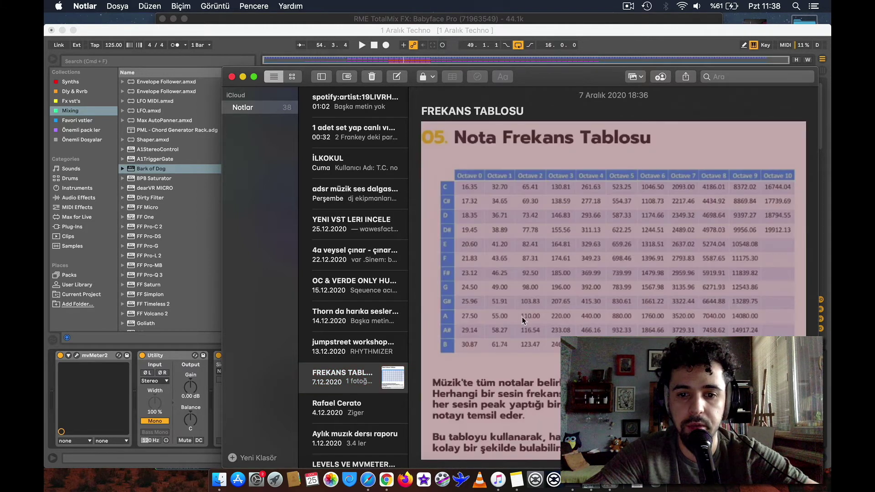
pyautogui.press('super+Tab')
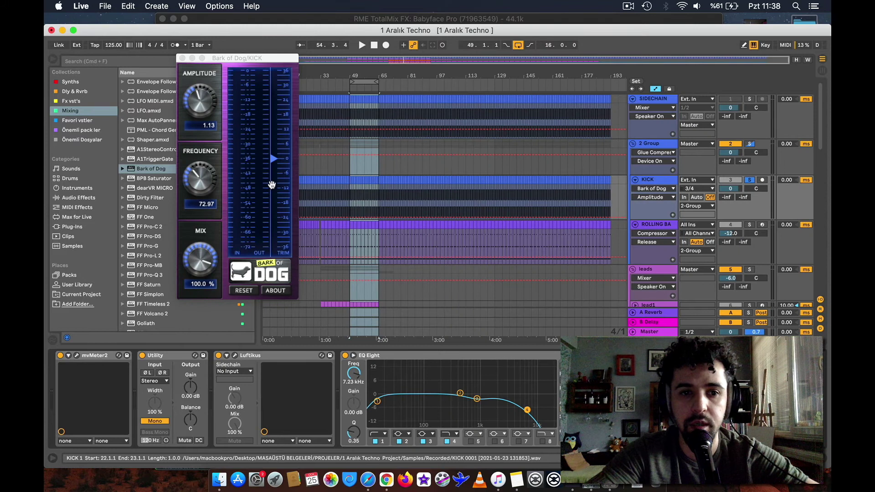
# - Restore Bark of Dog's amplitude to 1.50 and set its frequency to 55 while the kick loop plays
pyautogui.click(191, 182)
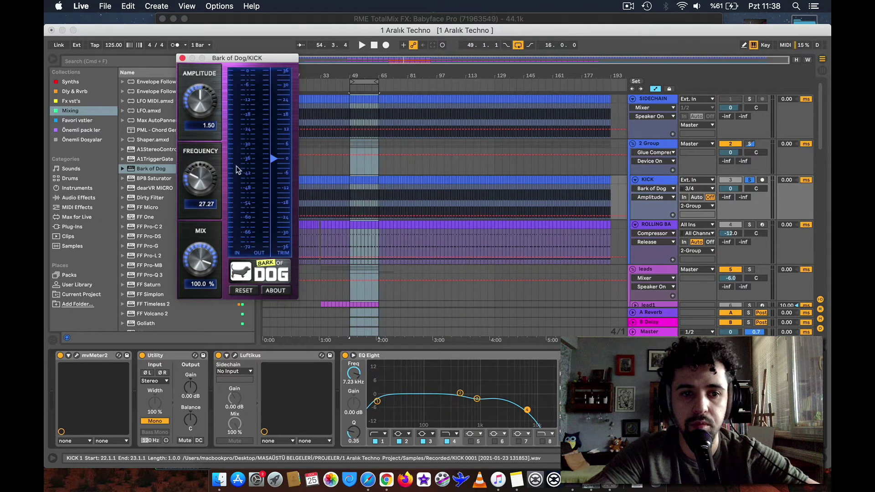
pyautogui.press('space')
pyautogui.moveTo(200, 178)
pyautogui.mouseDown()
pyautogui.moveTo(205, 134)
pyautogui.moveTo(212, 177)
pyautogui.mouseUp()
pyautogui.click(208, 204)
pyautogui.write('55')
pyautogui.press('Return')
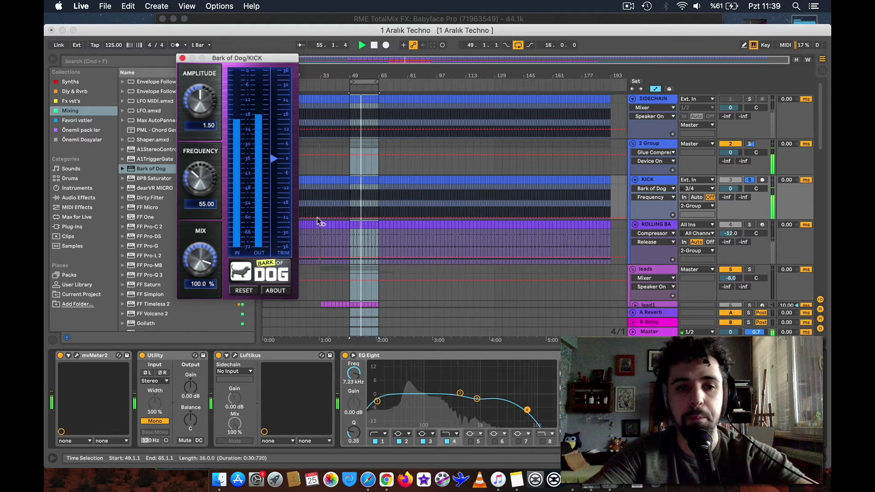
# - Try different Bark of Dog amplitudes on the soloed kick, including 0.71, 1.25 and 2.70, ending at 2.29
pyautogui.moveTo(194, 109); pyautogui.dragTo(186, 248)
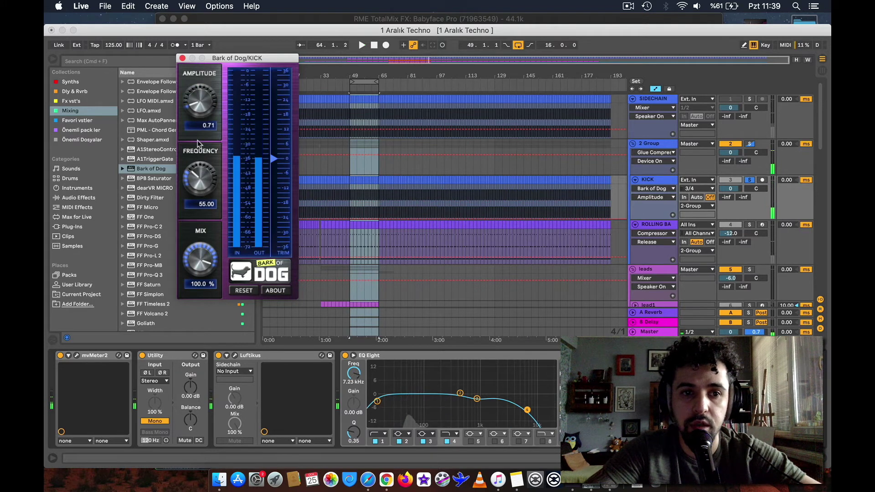
pyautogui.moveTo(199, 54); pyautogui.dragTo(203, 19)
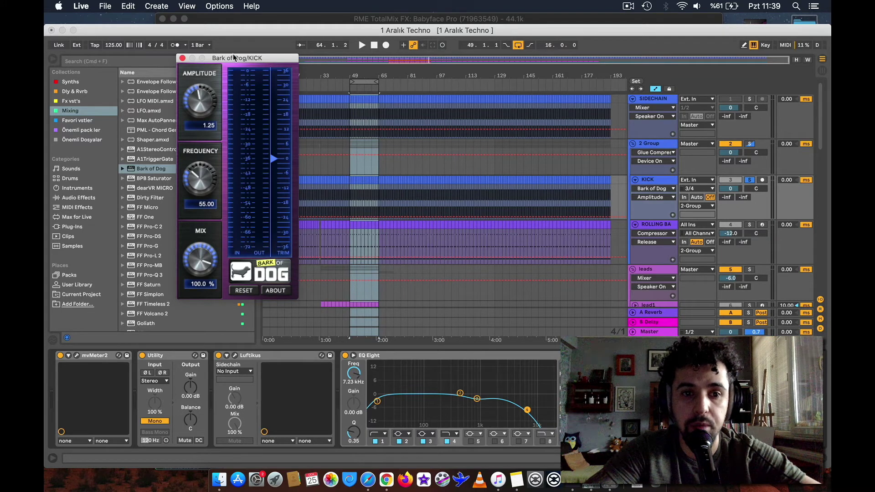
pyautogui.press('space')
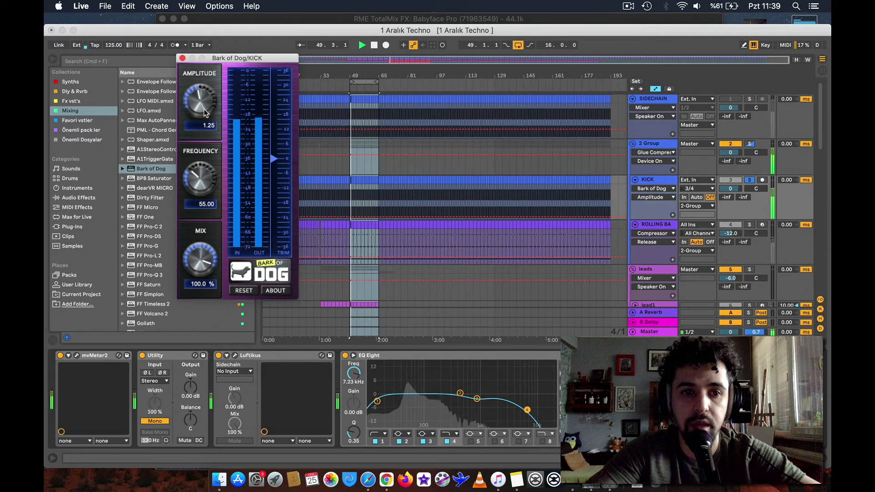
pyautogui.moveTo(205, 115); pyautogui.dragTo(224, 70)
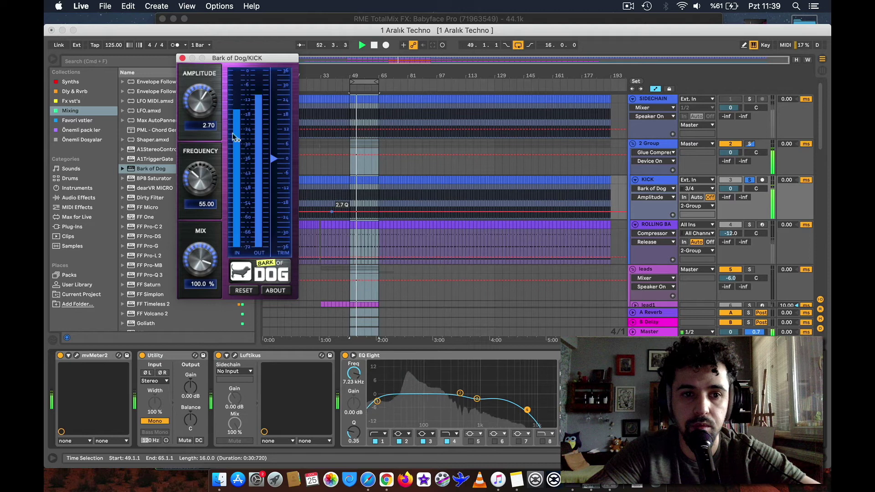
pyautogui.moveTo(204, 108); pyautogui.dragTo(205, 122)
pyautogui.press('space')
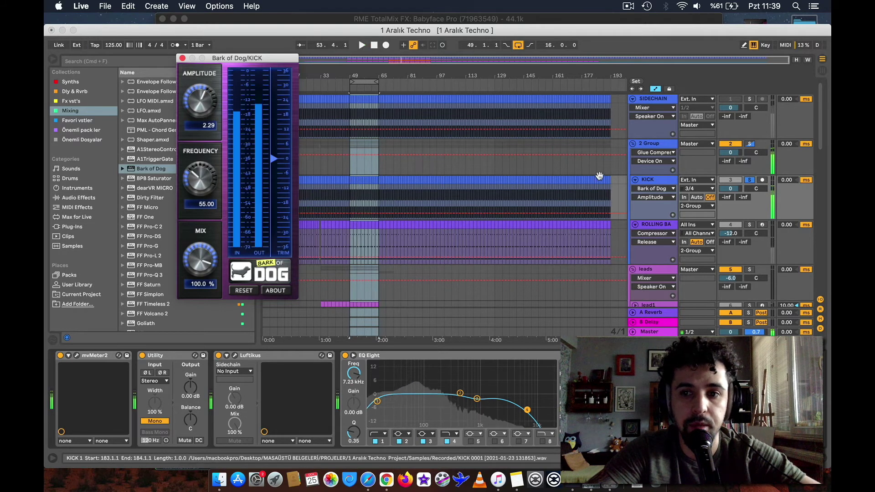
# - Solo ROLLING BASS together with KICK, compare the loop with Bark of Dog toggled, and set its amplitude to 2.09
pyautogui.click(750, 225)
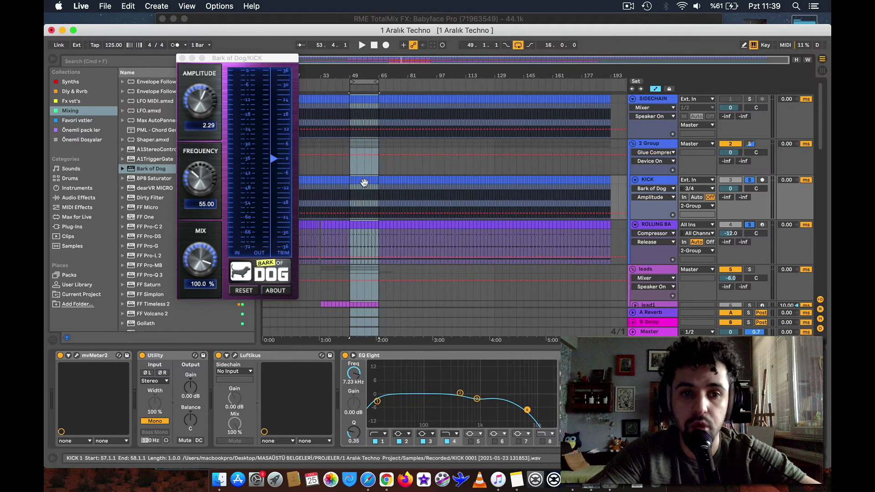
pyautogui.press('space')
pyautogui.moveTo(205, 112)
pyautogui.mouseDown()
pyautogui.moveTo(217, 203)
pyautogui.moveTo(212, 99)
pyautogui.mouseUp()
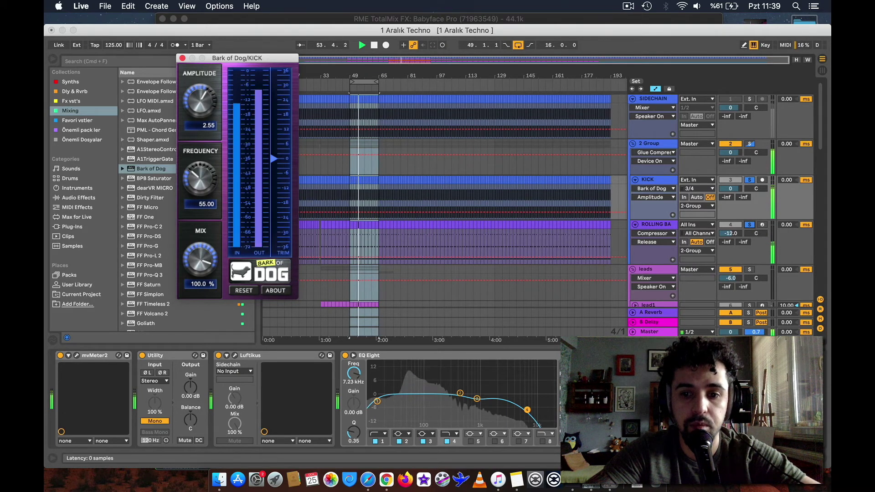
pyautogui.click(596, 355)
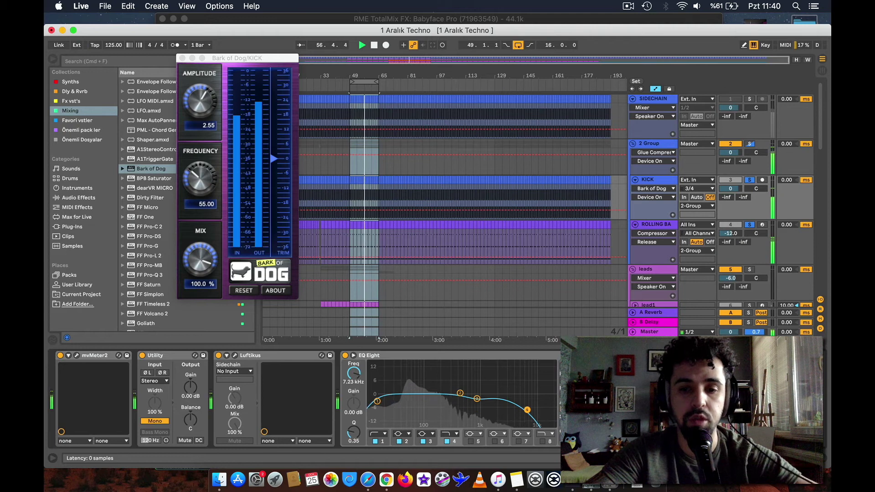
pyautogui.moveTo(206, 102); pyautogui.dragTo(206, 113)
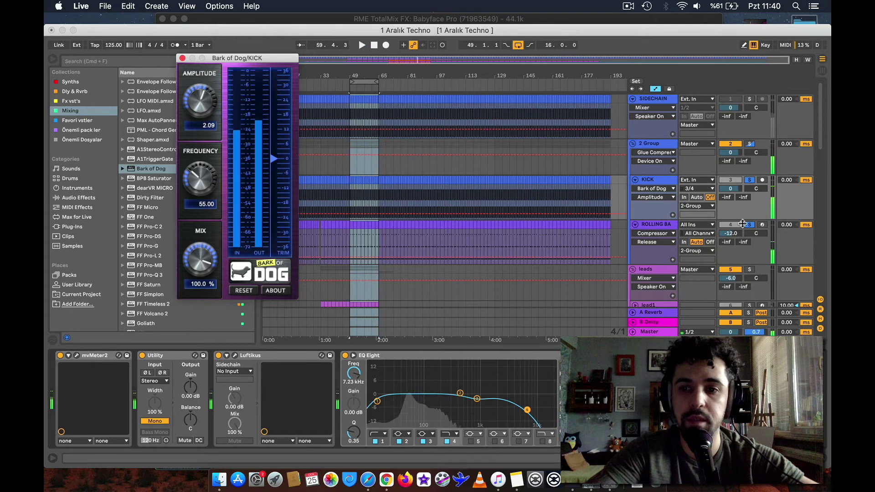
# - Clear the solos on KICK and ROLLING BASS and play the 16-bar loop from bar 49 with the full arrangement
pyautogui.click(746, 196)
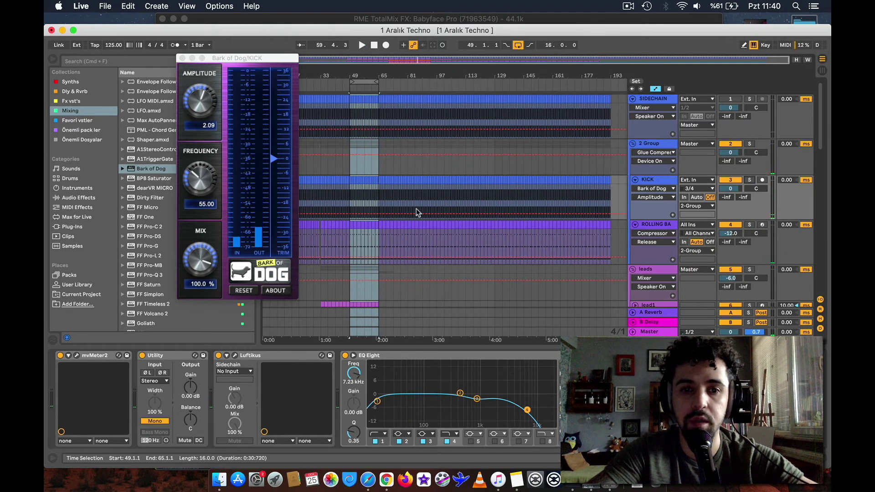
pyautogui.press('space')
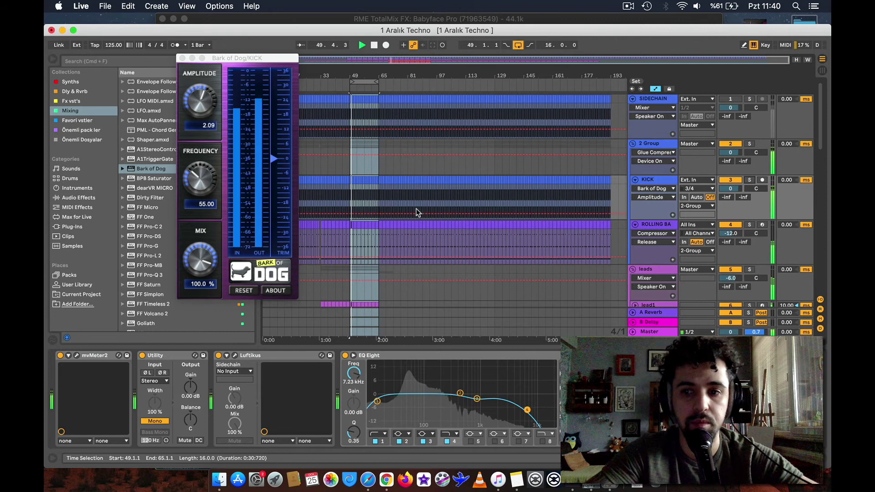
pyautogui.scroll(-10, 424, 239)
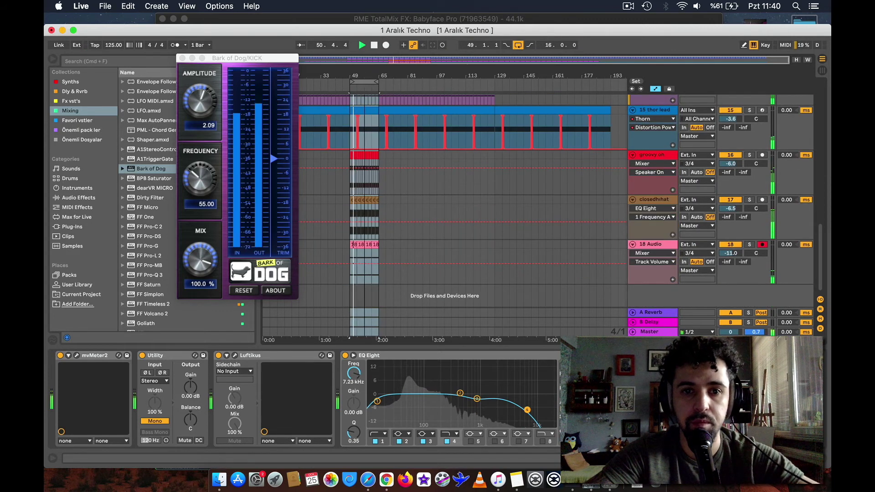
pyautogui.moveTo(368, 71); pyautogui.dragTo(370, 127)
pyautogui.hscroll(-5, 380, 180)
pyautogui.scroll(6, 380, 178)
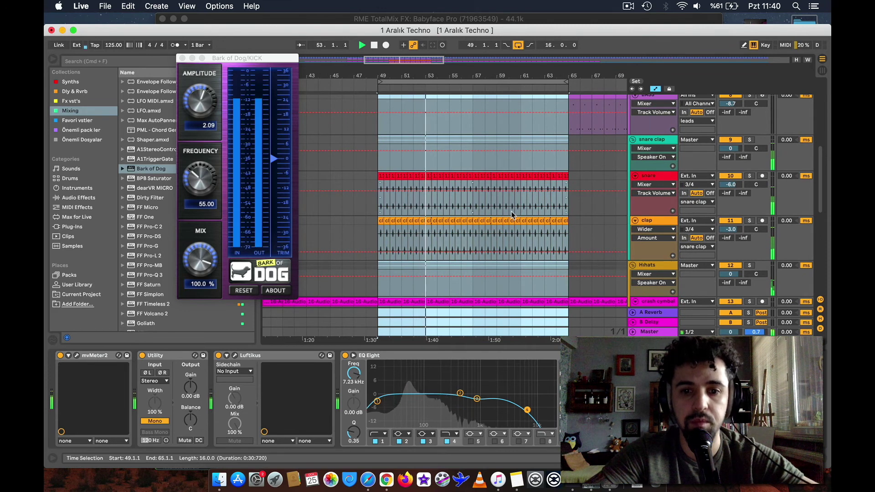
pyautogui.scroll(-5, 690, 236)
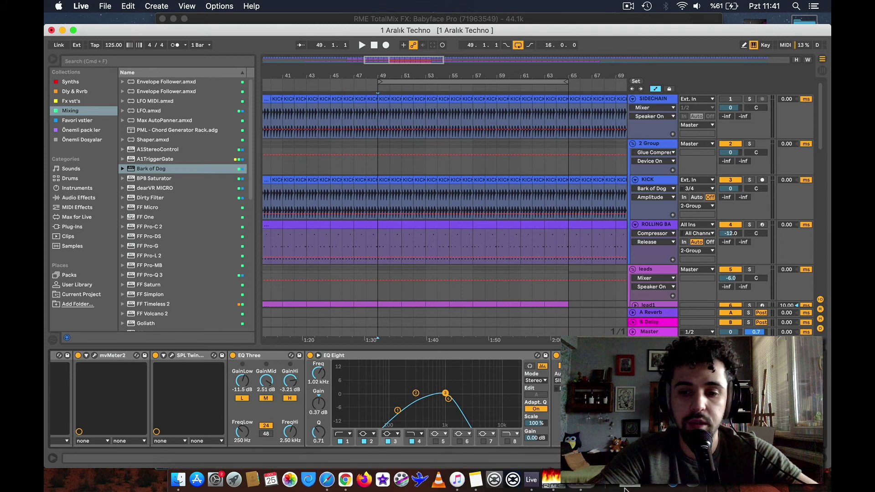
# - Switch to the Boz Digital Labs page in Safari, examine Bark of Dog 2's description and interface image, then return to Live
pyautogui.click(642, 487)
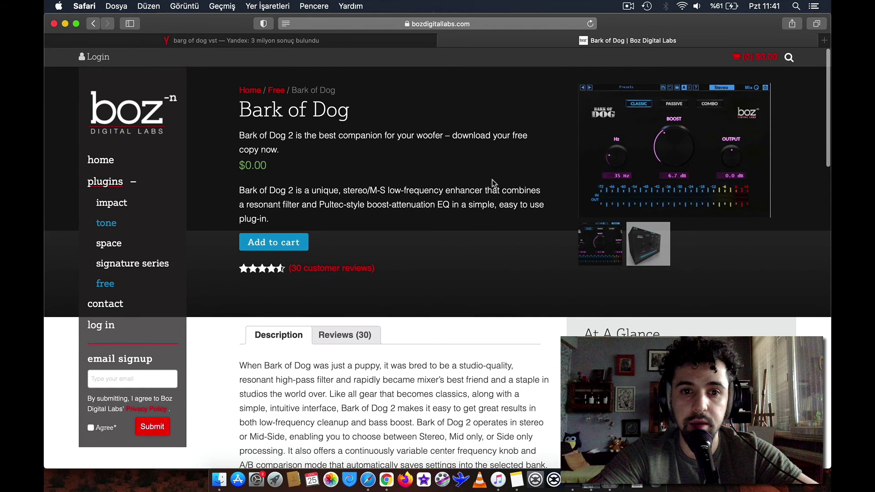
pyautogui.moveTo(295, 135); pyautogui.dragTo(239, 135)
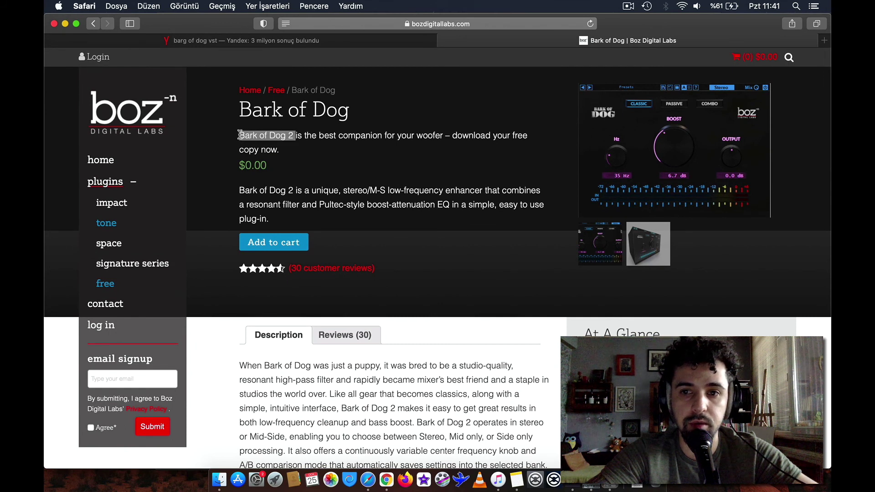
pyautogui.scroll(5, 685, 137)
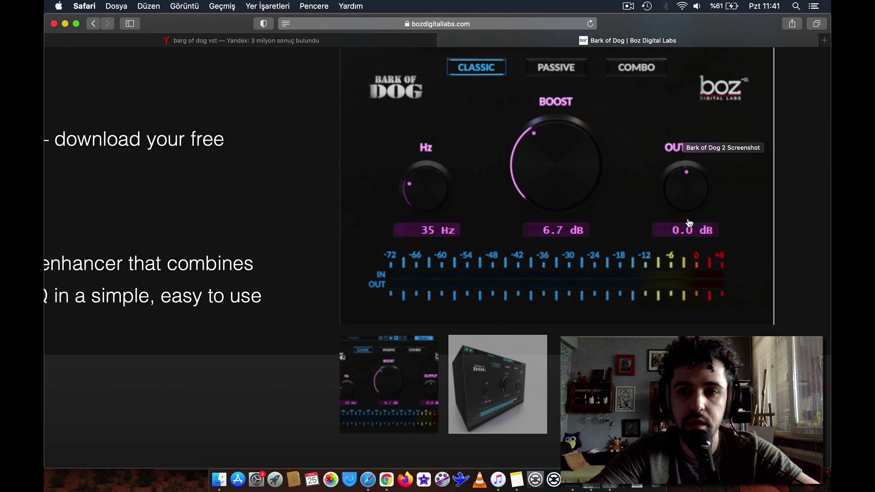
pyautogui.click(615, 245)
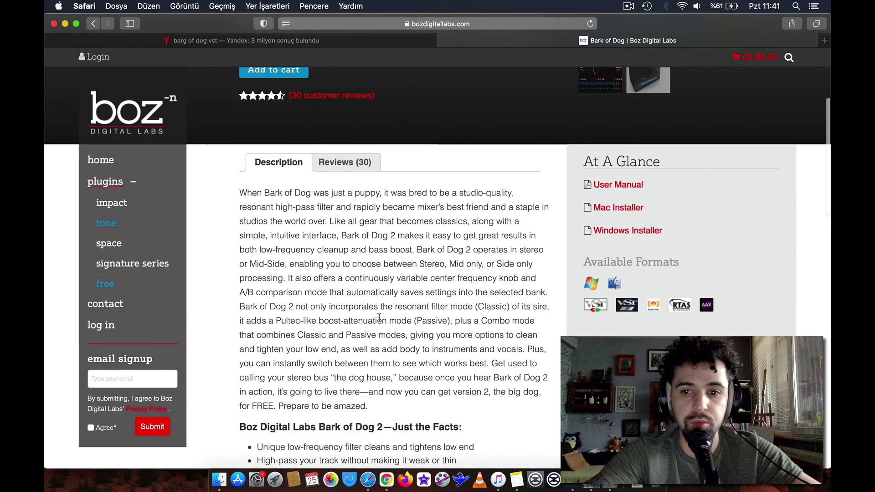
pyautogui.click(65, 25)
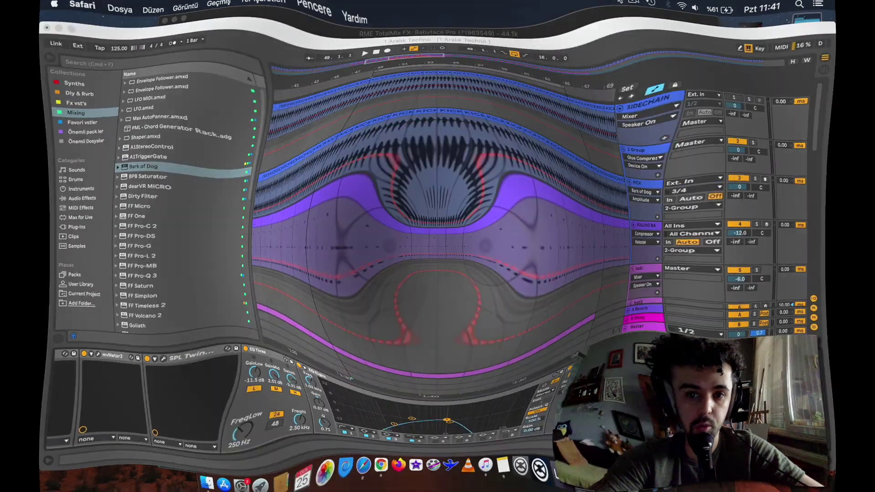